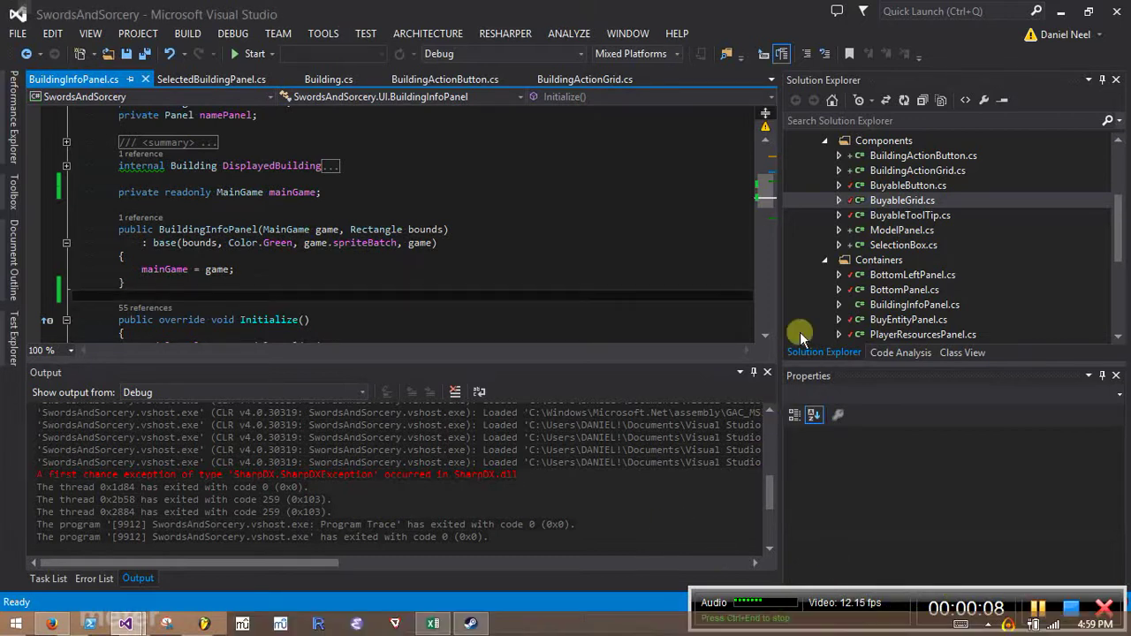
# Widen the code editor, start debugging the SwordsAndSorcery project and bring the running game window to the front.
pyautogui.moveTo(777, 310); pyautogui.dragTo(804, 303)
pyautogui.click(533, 255)
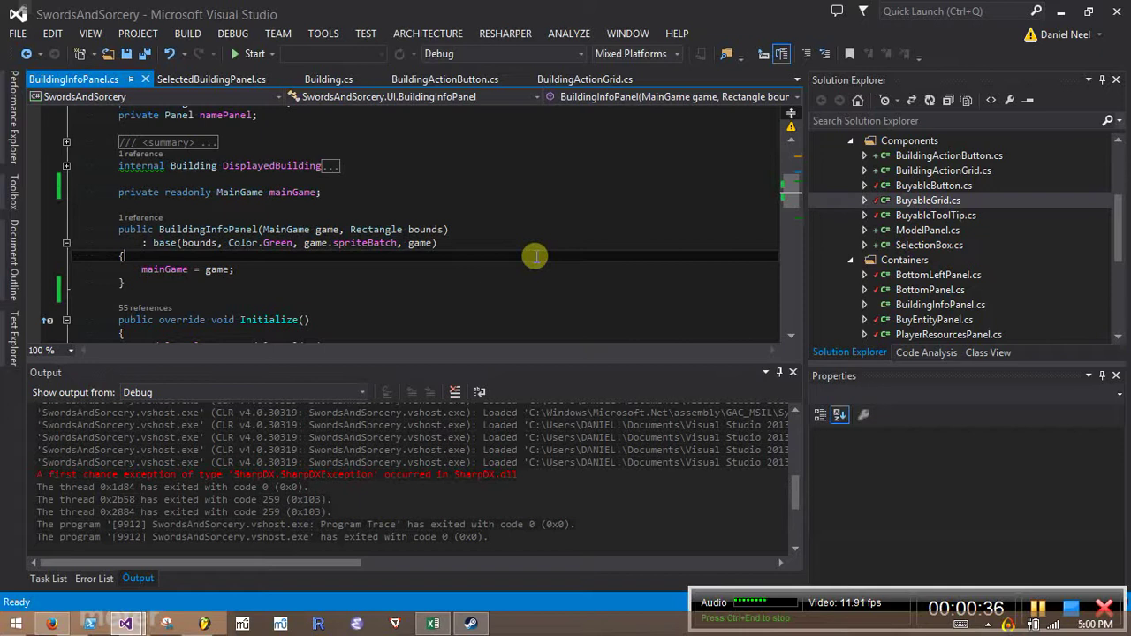
pyautogui.click(233, 53)
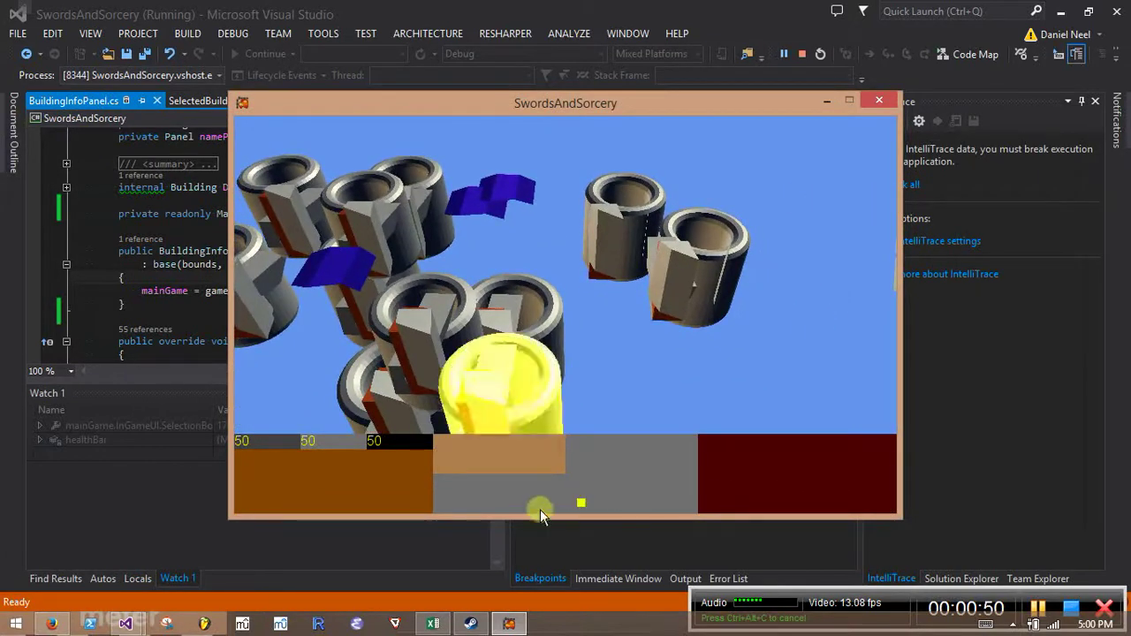
pyautogui.click(243, 523)
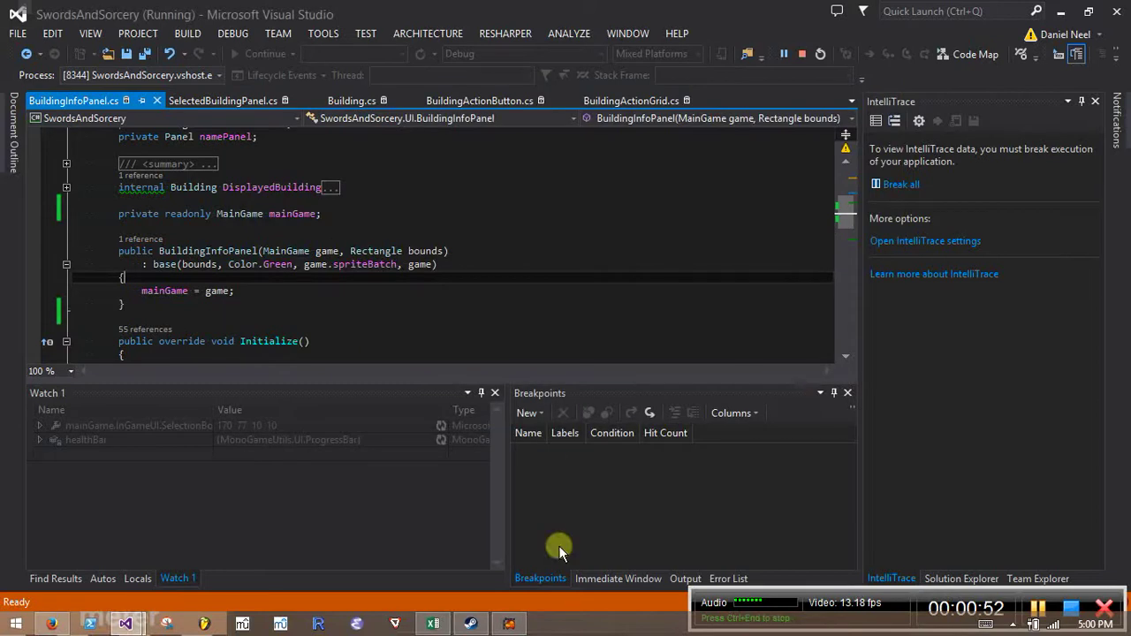
pyautogui.hotkey('alt', 'Tab')
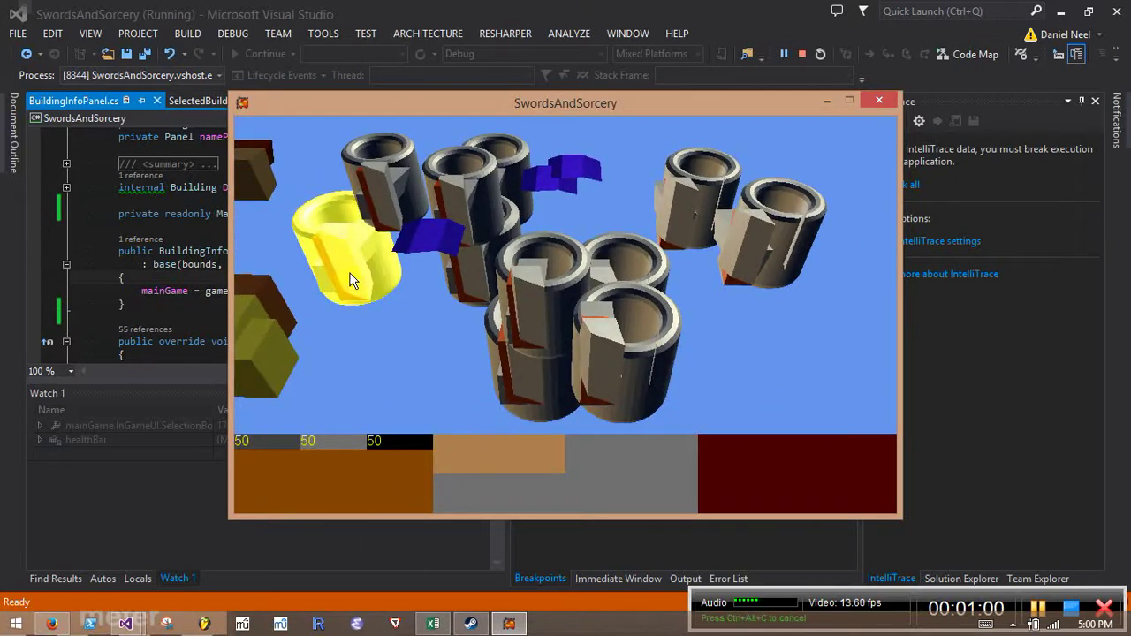
# Examine the buildings across the running game's 3D map from several camera positions and angles.
pyautogui.click(423, 361)
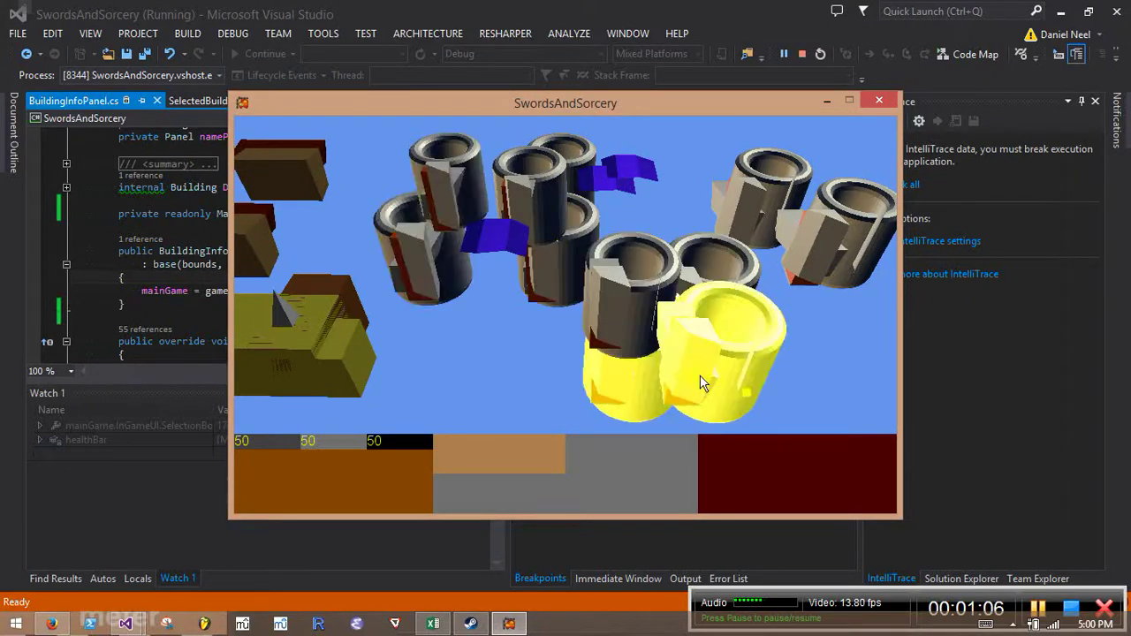
pyautogui.click(787, 414)
pyautogui.click(875, 440)
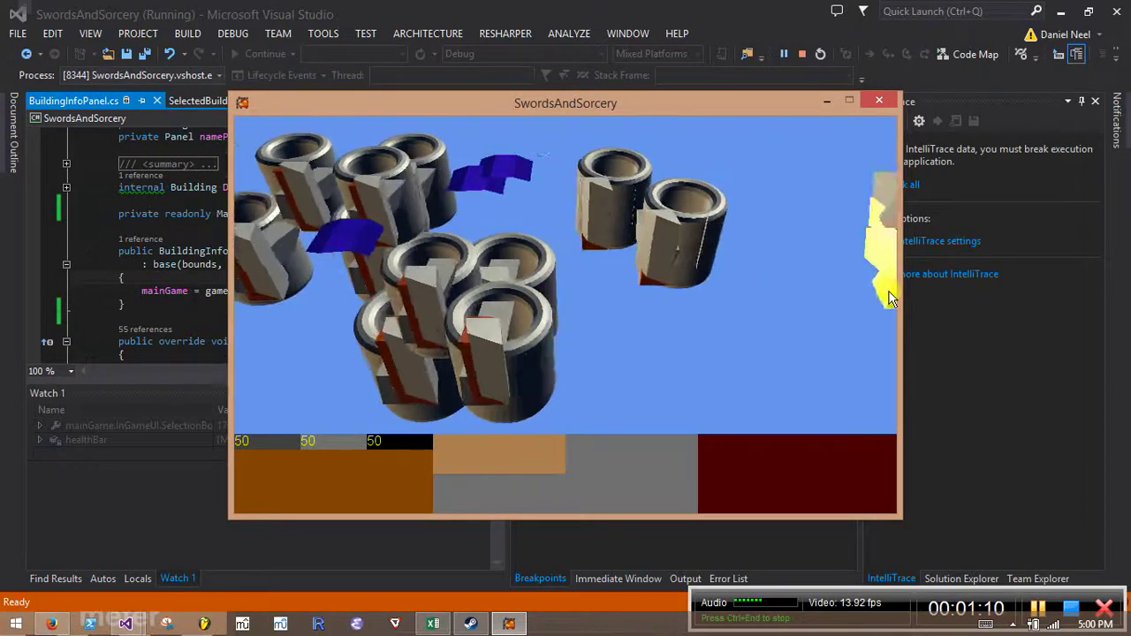
pyautogui.click(492, 238)
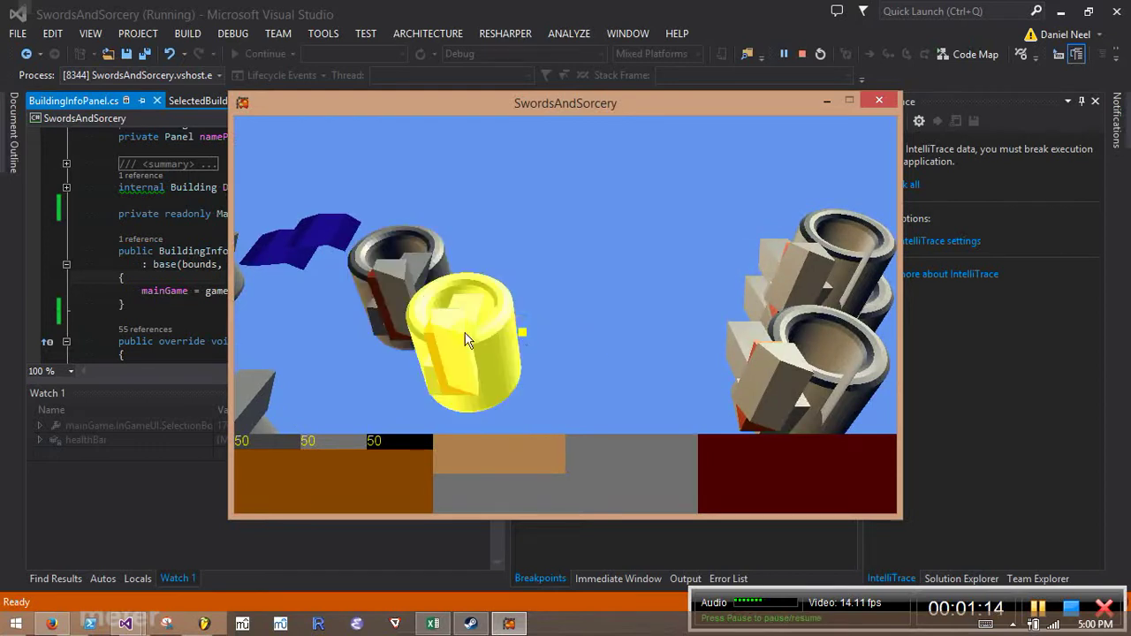
pyautogui.click(435, 480)
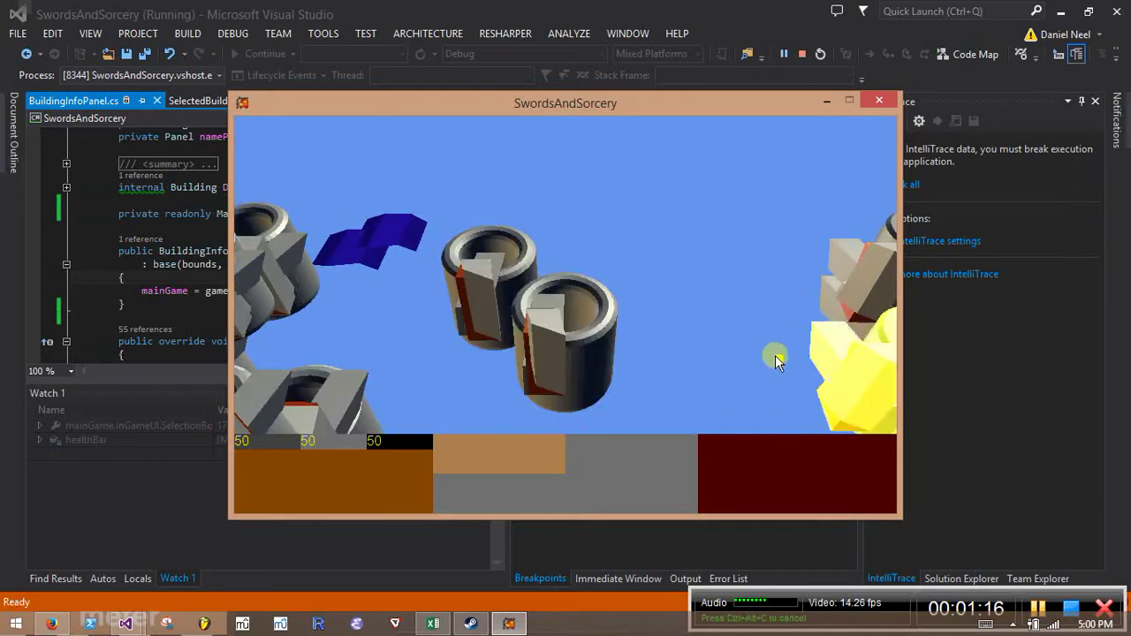
pyautogui.moveTo(776, 356); pyautogui.dragTo(698, 374, button='middle')
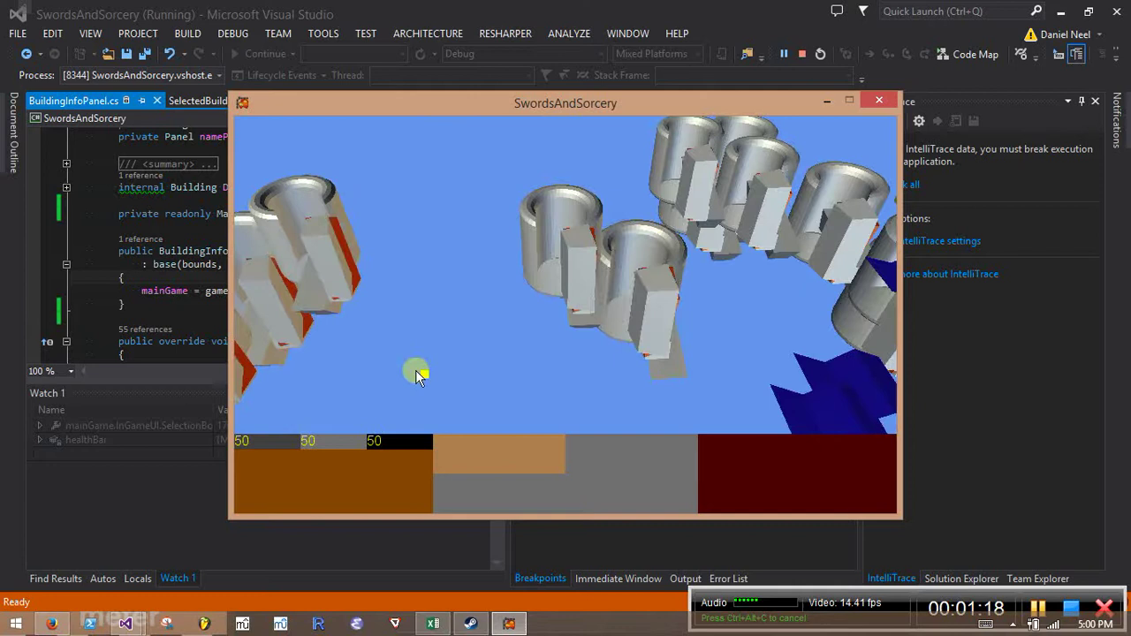
pyautogui.moveTo(356, 373); pyautogui.dragTo(462, 347, button='middle')
pyautogui.moveTo(465, 353); pyautogui.dragTo(431, 106)
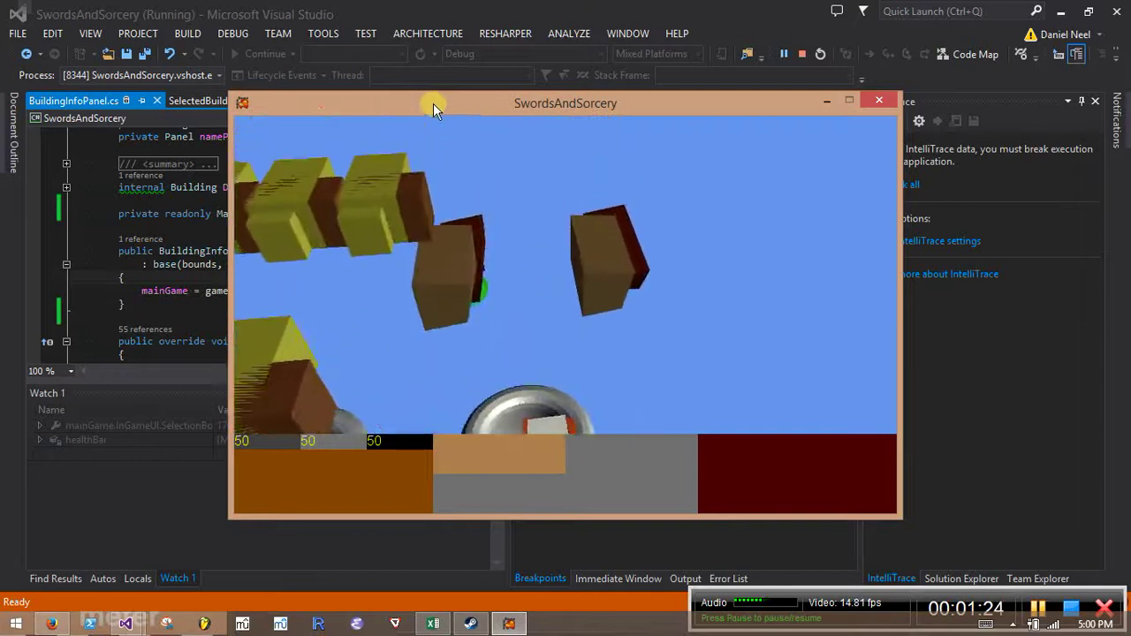
pyautogui.moveTo(627, 245); pyautogui.dragTo(661, 237, button='middle')
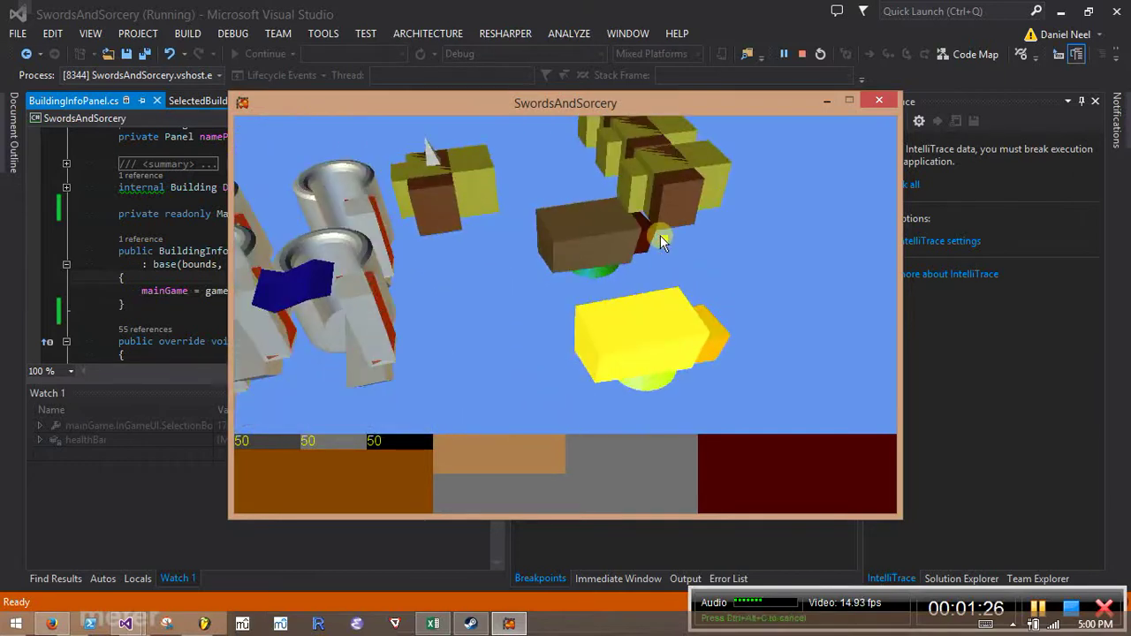
pyautogui.moveTo(435, 167); pyautogui.dragTo(494, 258)
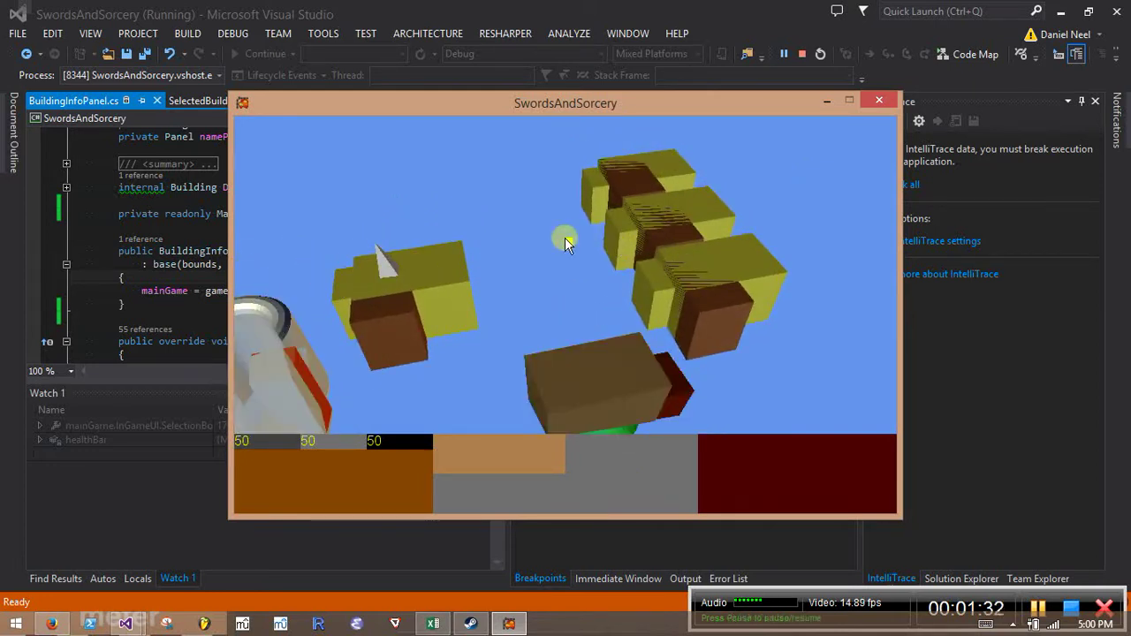
pyautogui.moveTo(697, 277); pyautogui.dragTo(248, 131)
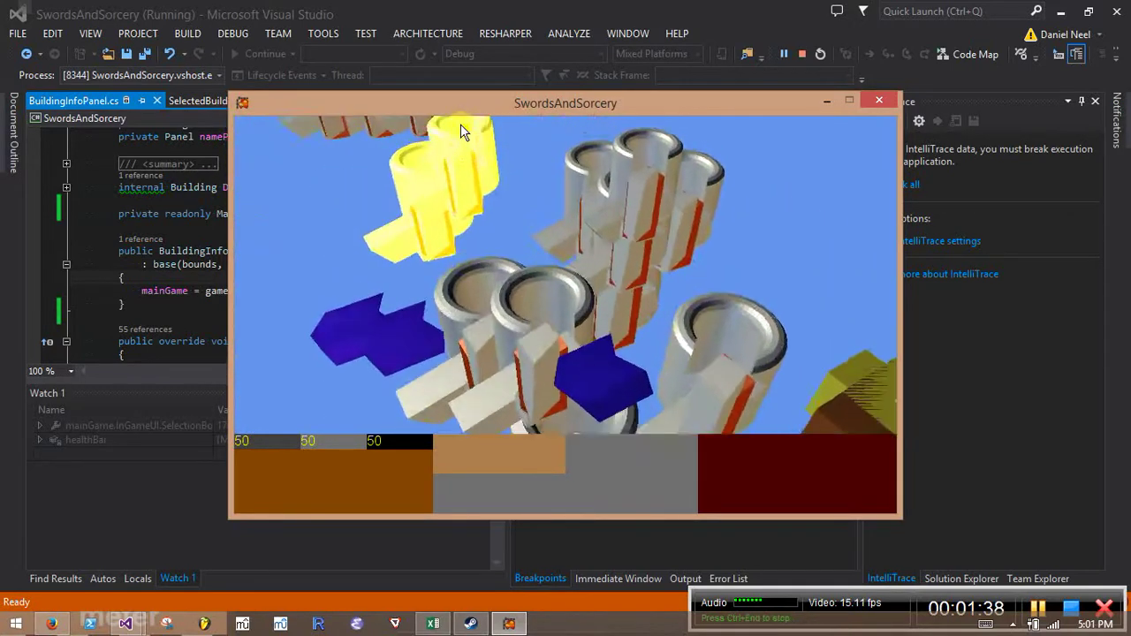
pyautogui.moveTo(473, 289); pyautogui.dragTo(687, 471)
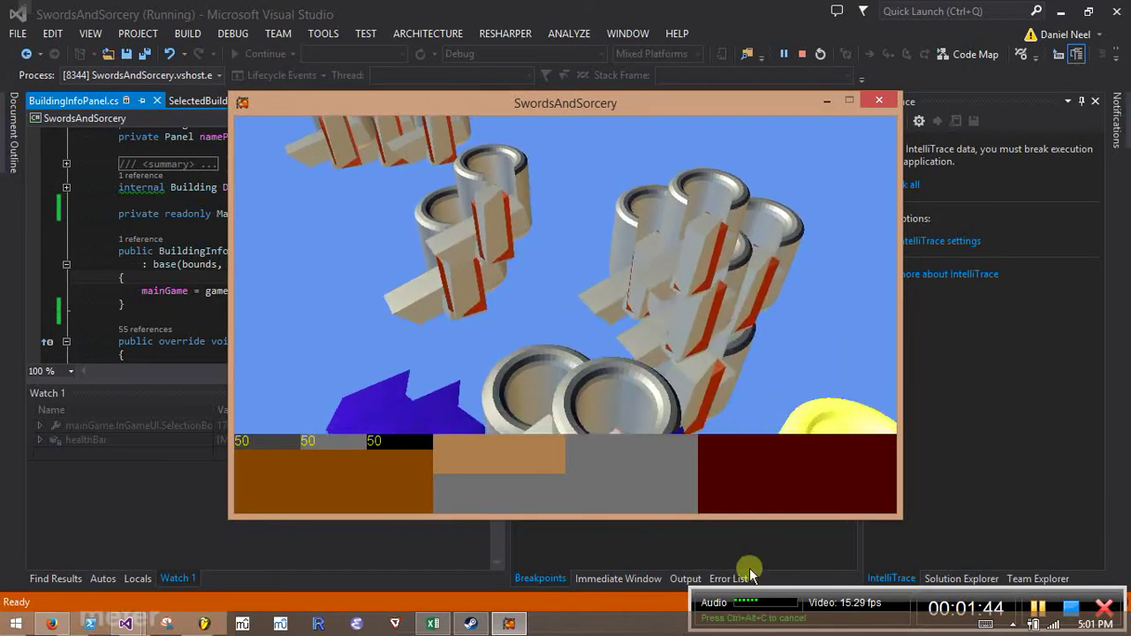
pyautogui.hotkey('alt', 'Tab')
pyautogui.hotkey('alt', 'space')
pyautogui.press('Escape')
pyautogui.hotkey('alt', 'Tab')
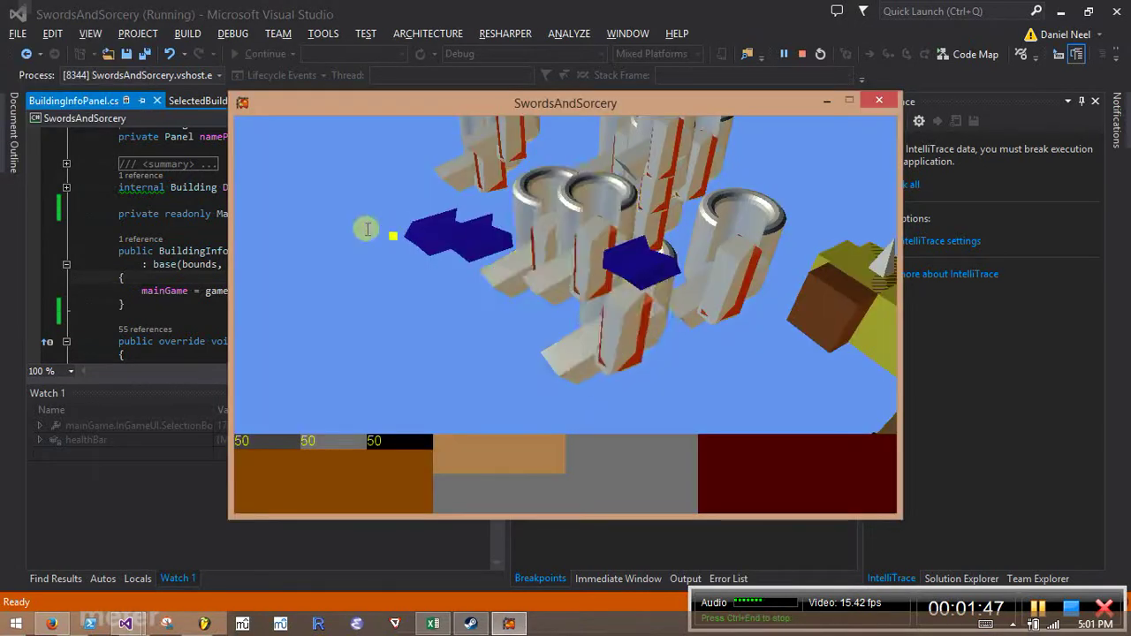
# Box-select a group of buildings on the map, then select individual Mana Wells to view their building information.
pyautogui.scroll(3, 500, 217)
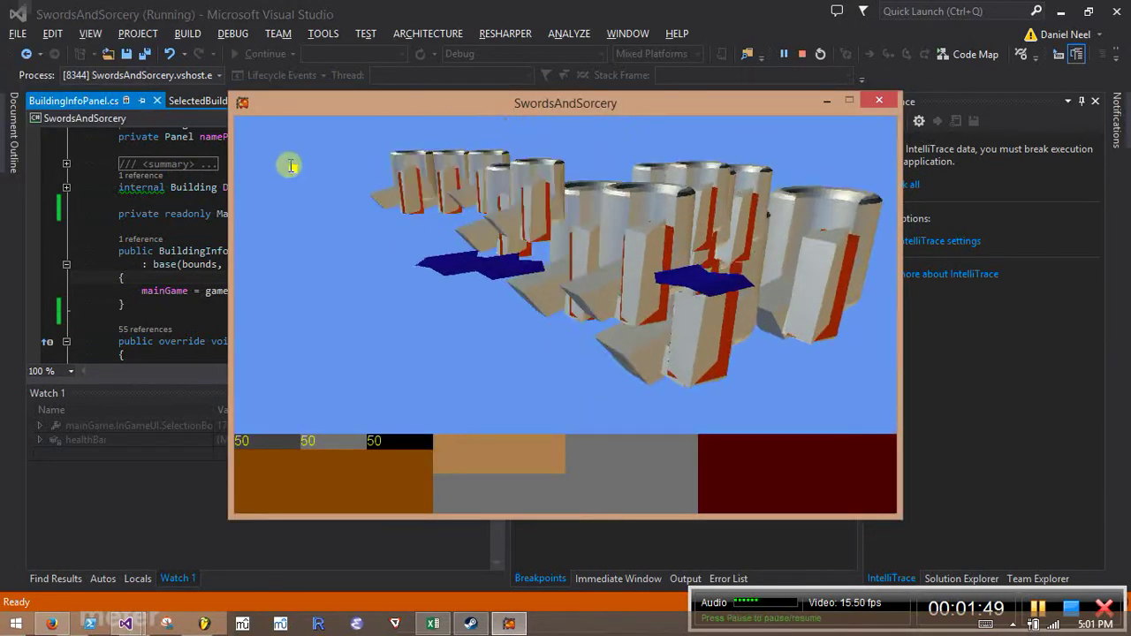
pyautogui.moveTo(303, 137); pyautogui.dragTo(623, 343)
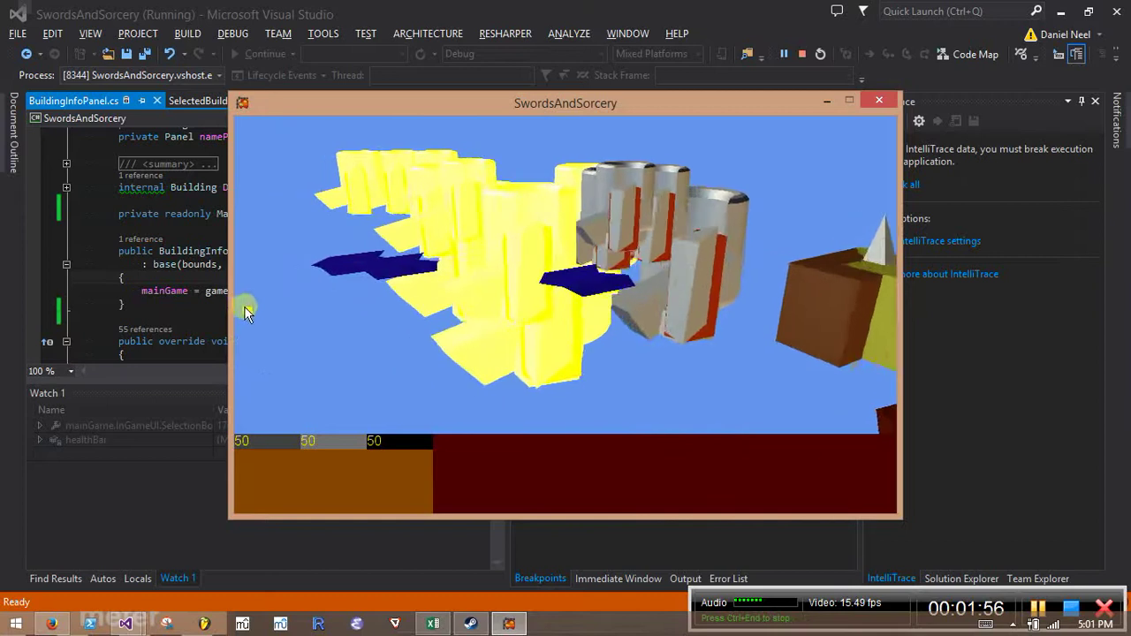
pyautogui.click(433, 277)
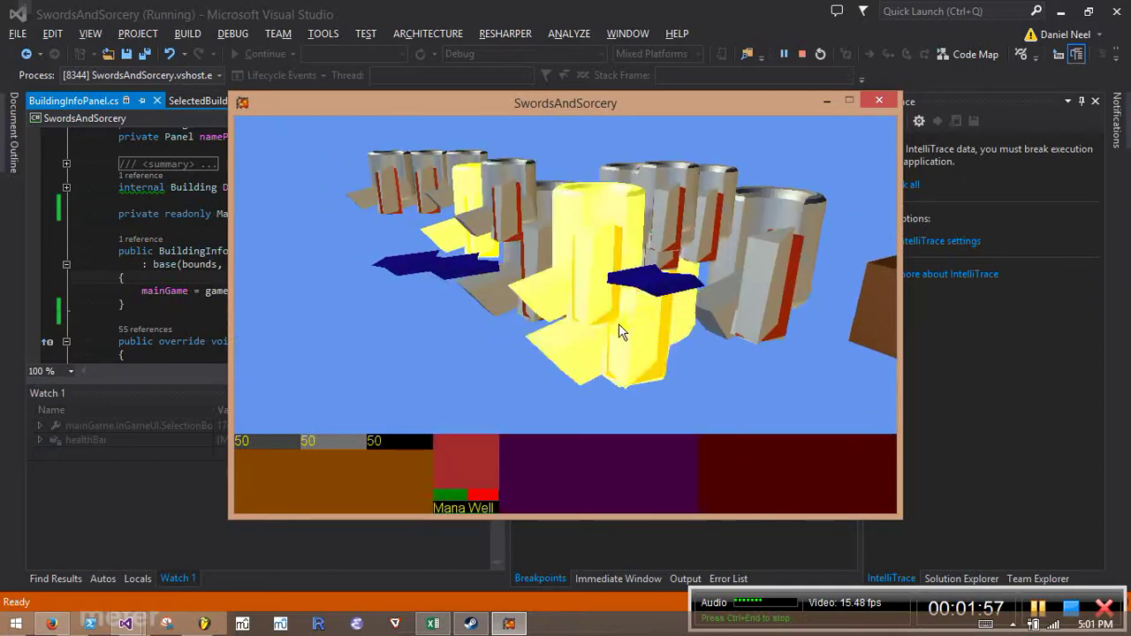
pyautogui.click(817, 299)
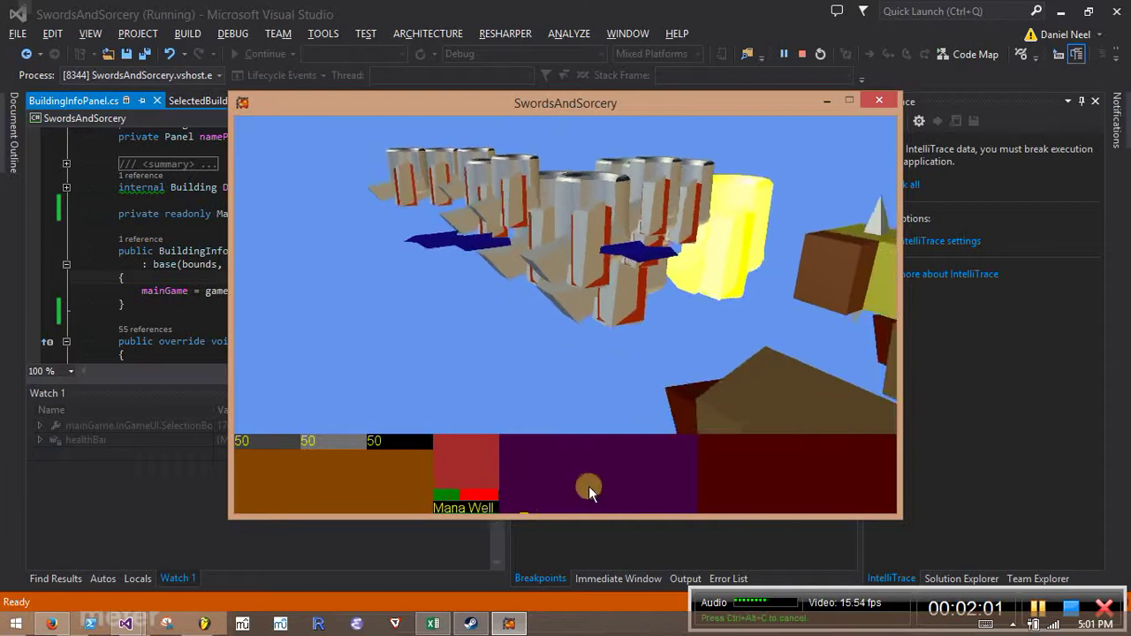
pyautogui.click(618, 318)
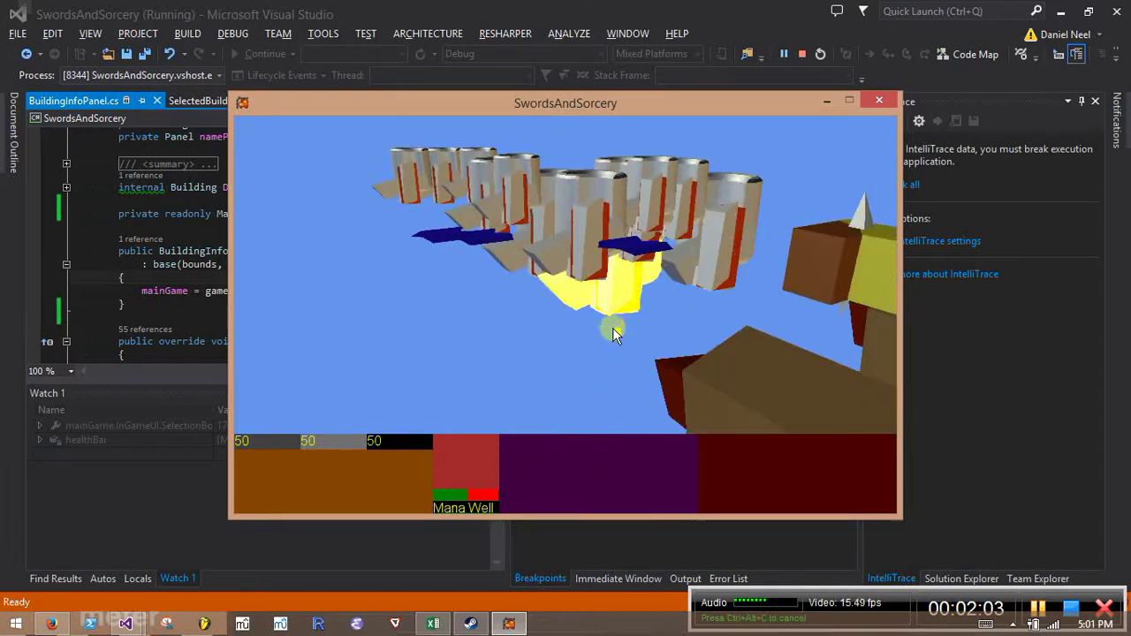
# Box-select the front cluster of buildings, then narrow the selection to the Mana Well behind it.
pyautogui.moveTo(612, 328); pyautogui.dragTo(600, 198)
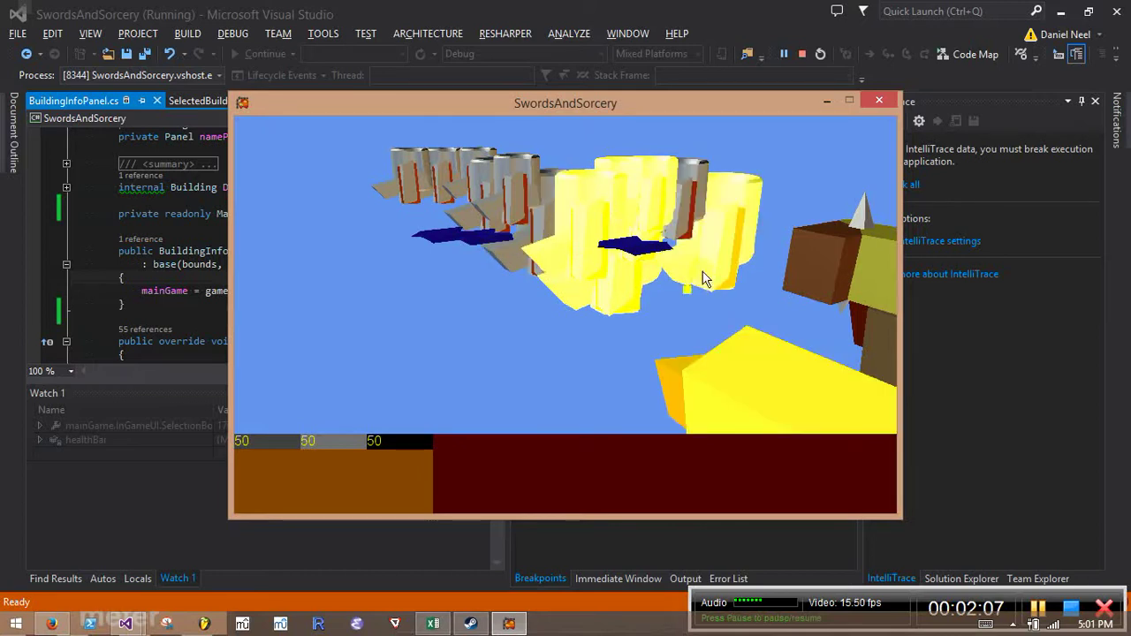
pyautogui.scroll(-3, 552, 332)
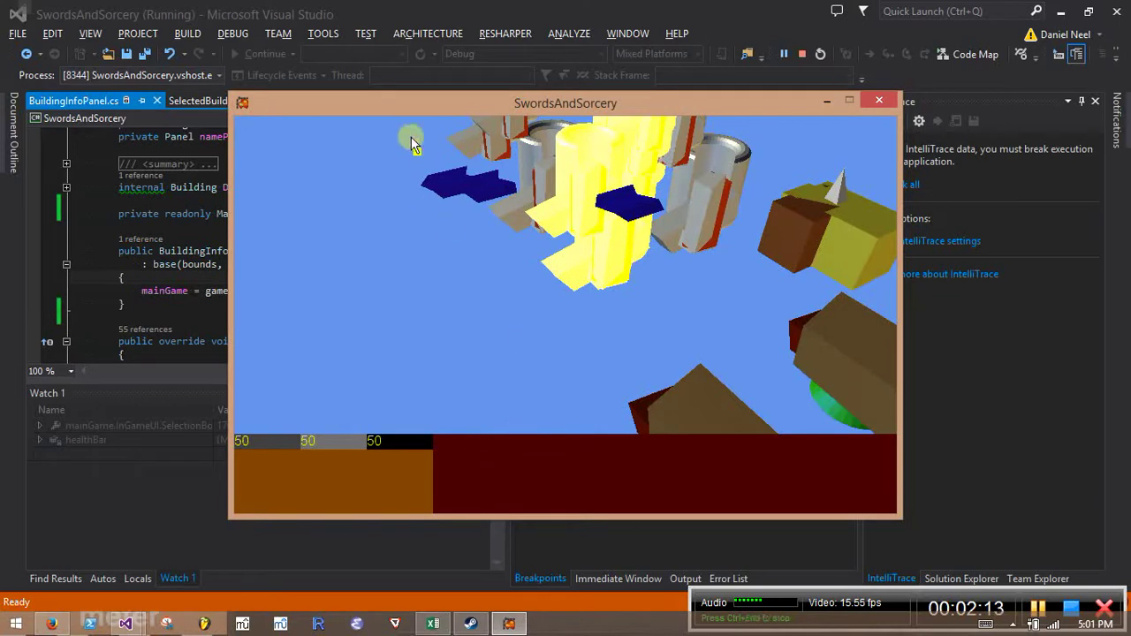
pyautogui.scroll(2, 411, 141)
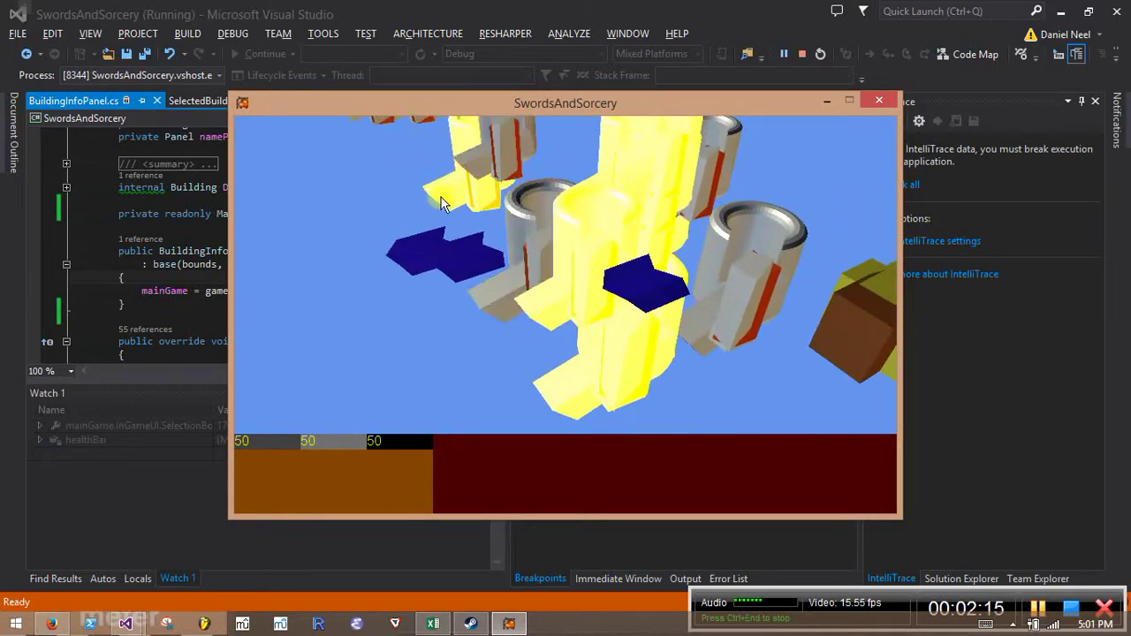
pyautogui.click(432, 190)
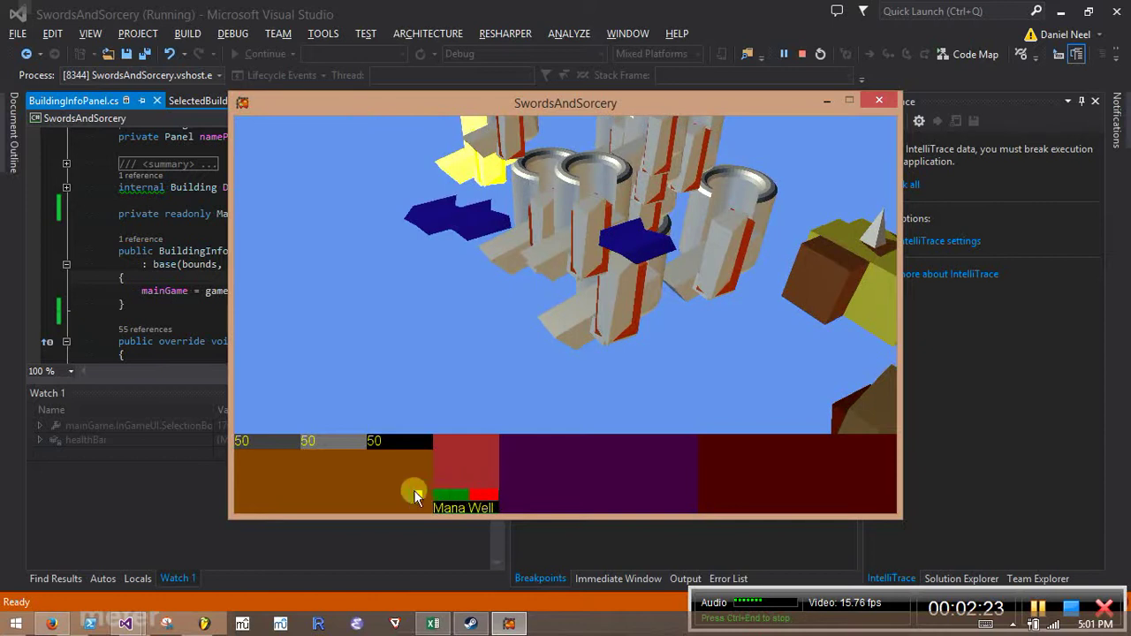
# Deselect the Mana Well, then buy the first building in the buy grid and place it on empty ground.
pyautogui.scroll(3, 460, 424)
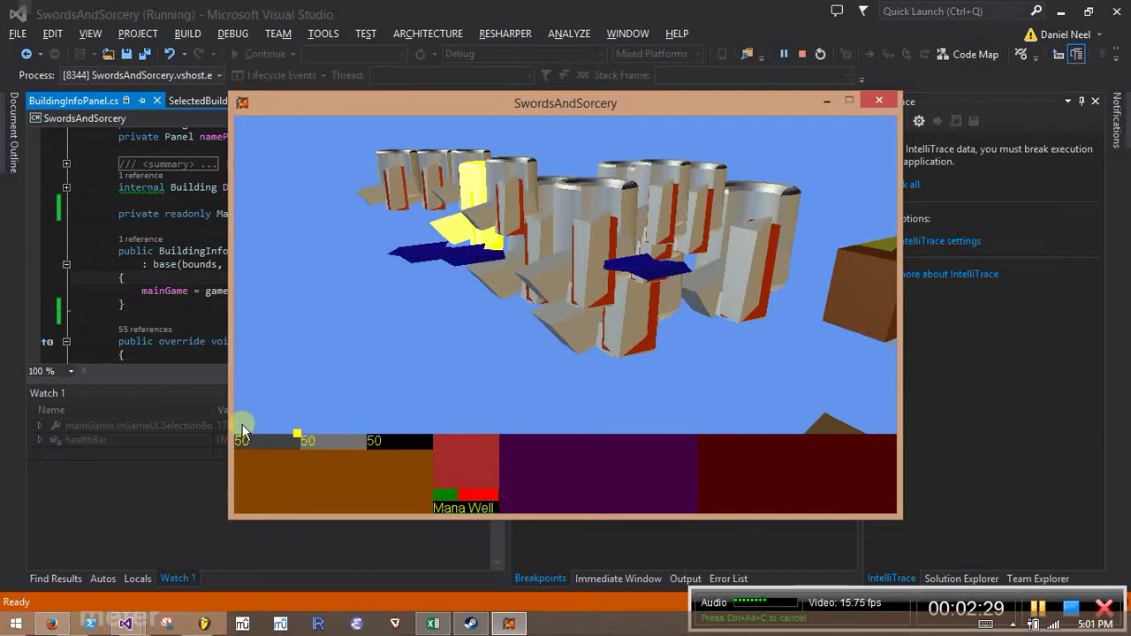
pyautogui.click(462, 402)
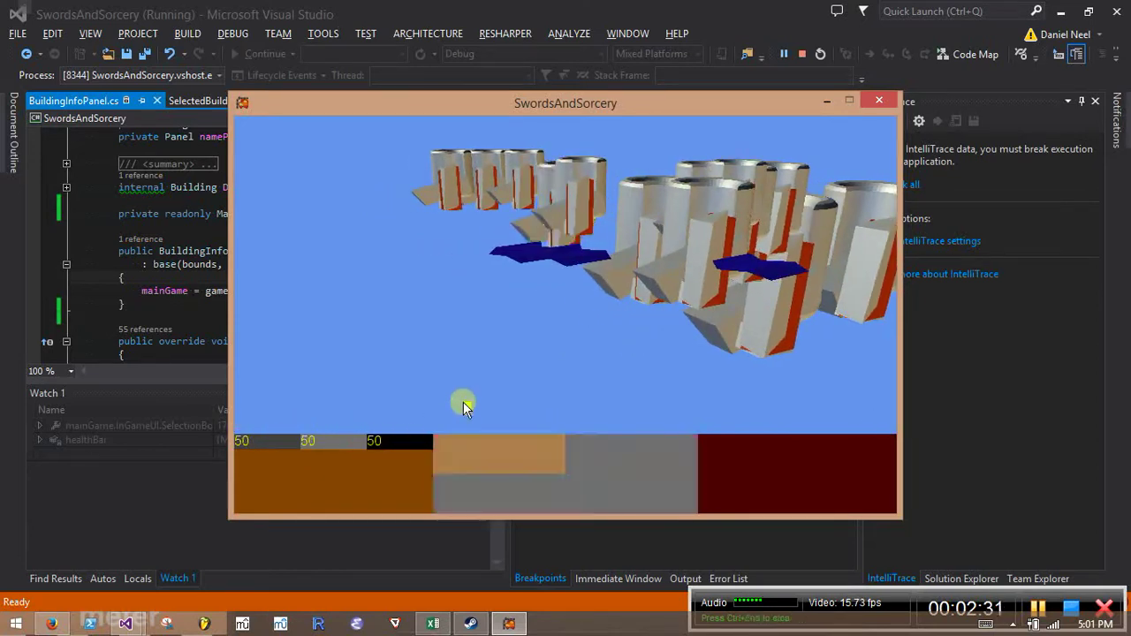
pyautogui.click(453, 447)
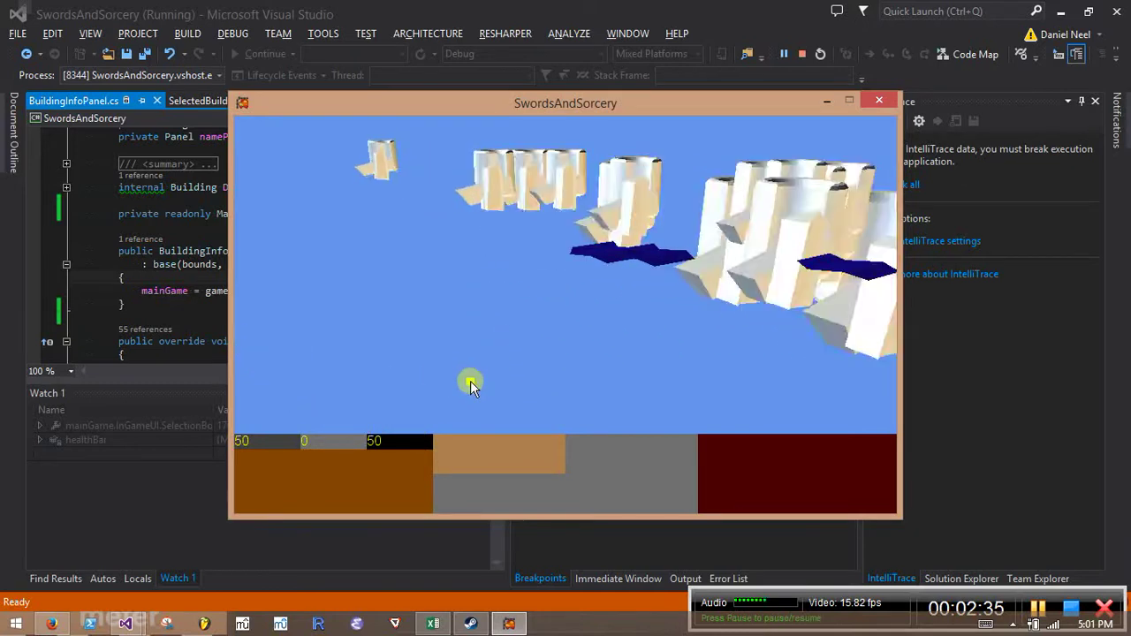
pyautogui.click(498, 290)
# Buy another building type from the buy grid and place it on the open ground behind the wells.
pyautogui.moveTo(564, 289); pyautogui.dragTo(682, 281, button='middle')
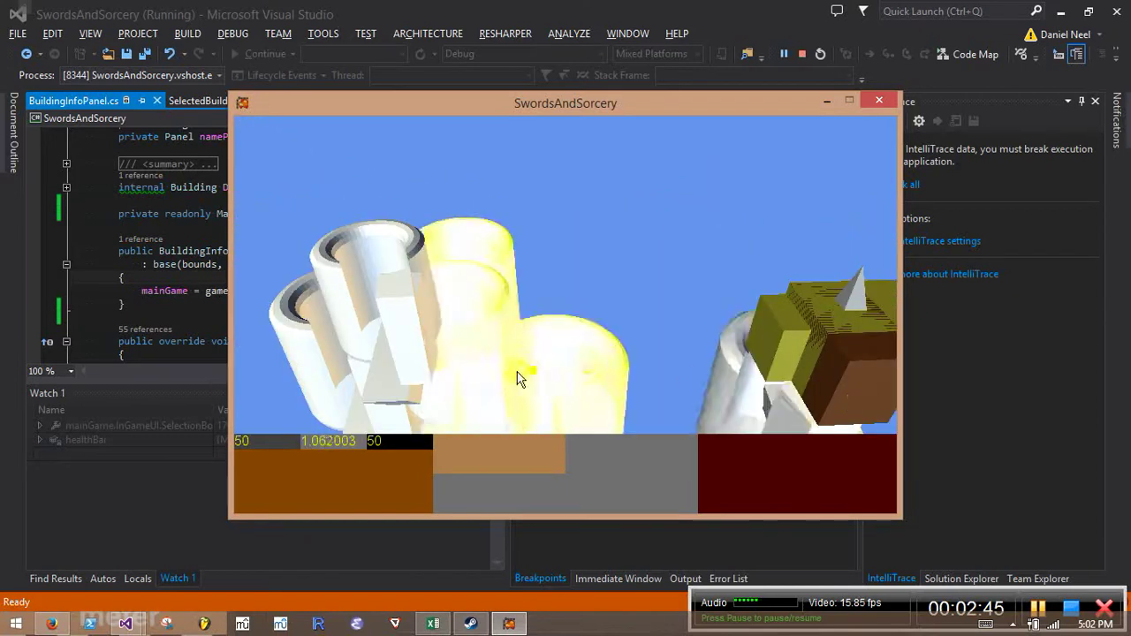
pyautogui.click(543, 453)
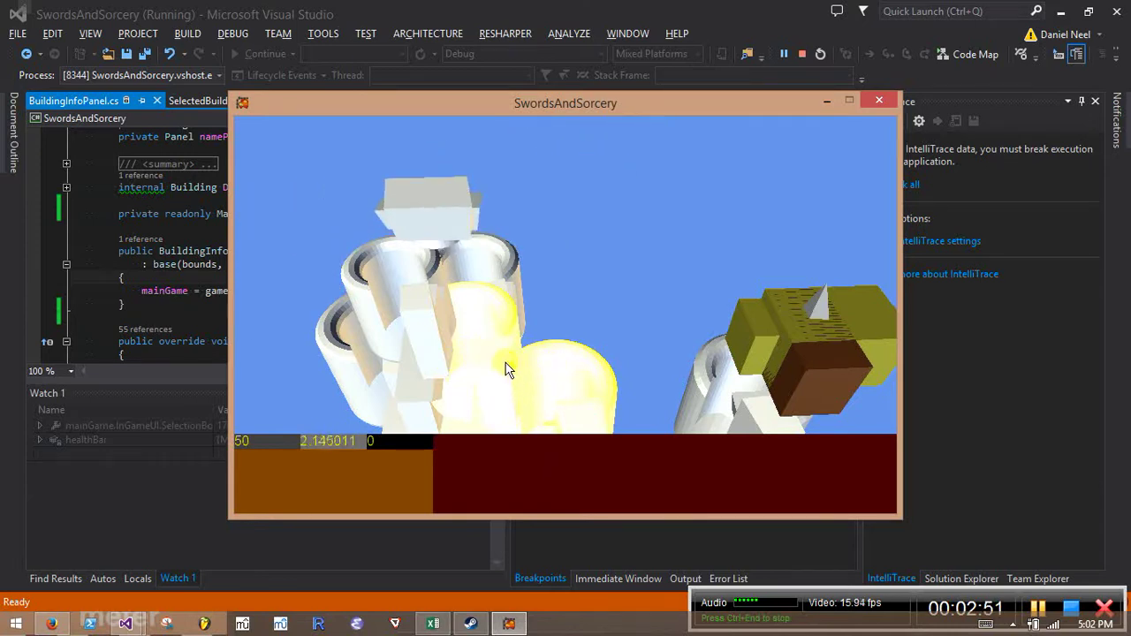
pyautogui.click(568, 326)
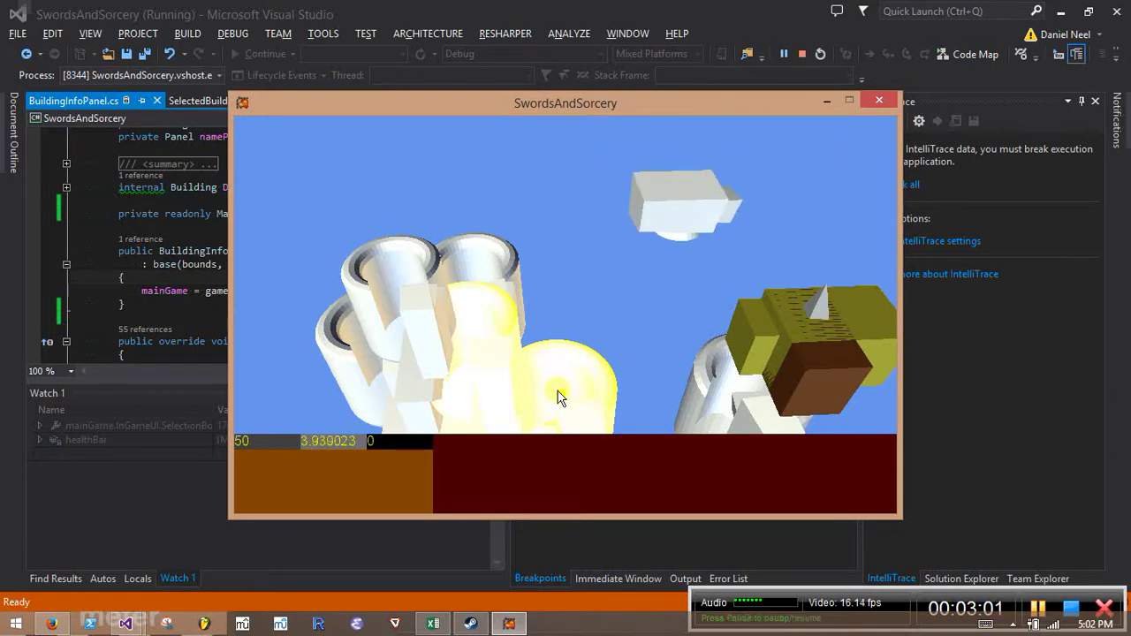
# Examine the resource counters in the game's interface after the building purchases.
pyautogui.click(331, 430)
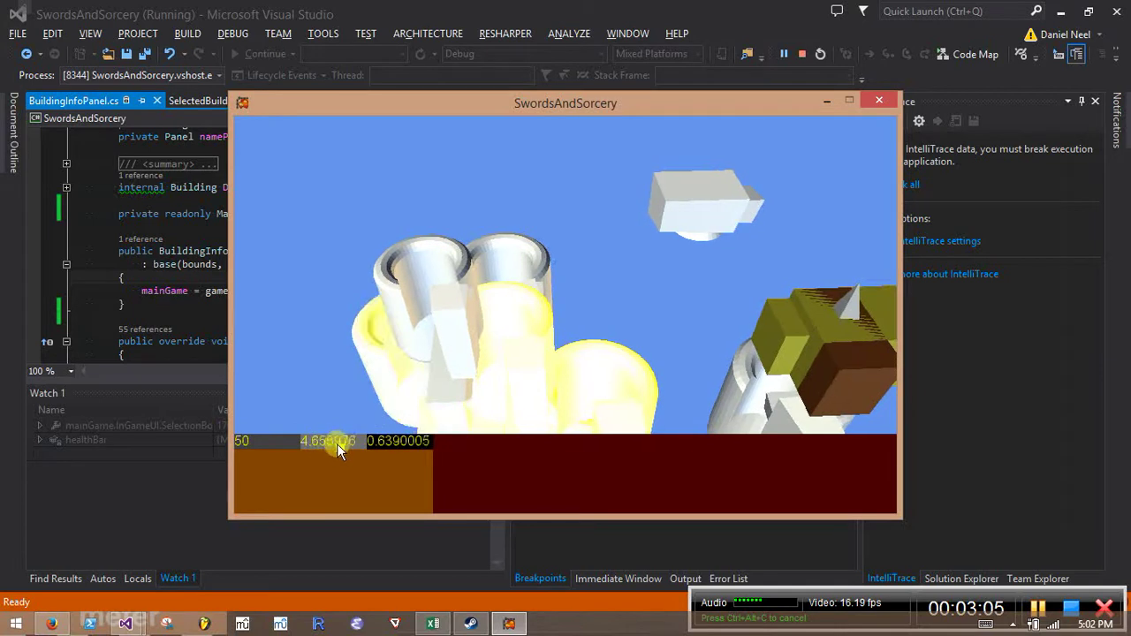
pyautogui.click(743, 281)
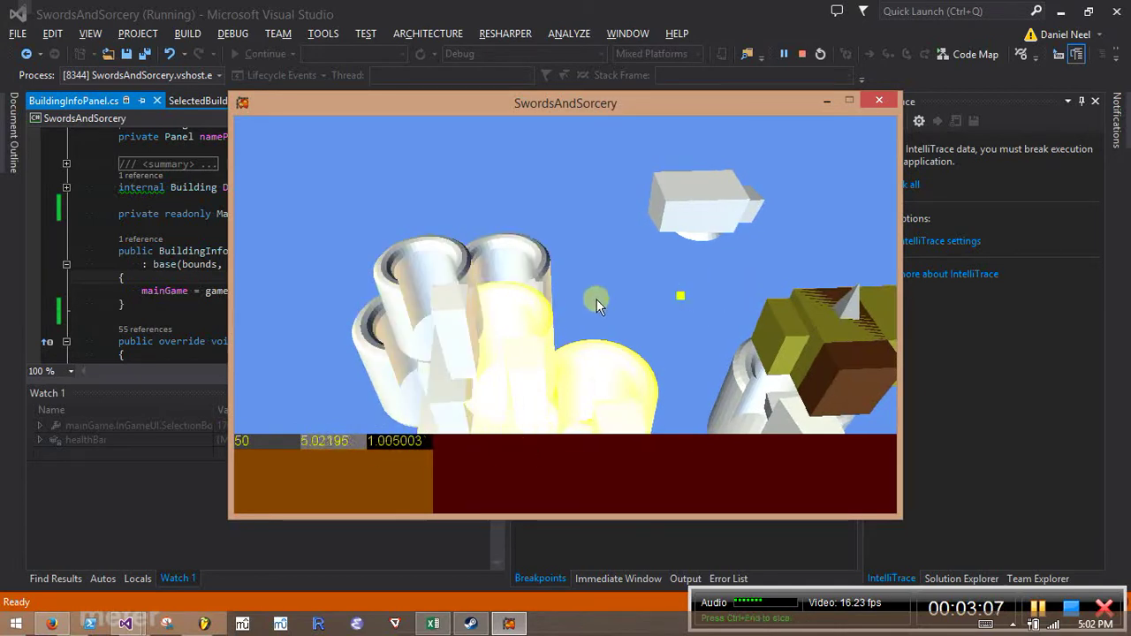
pyautogui.click(350, 433)
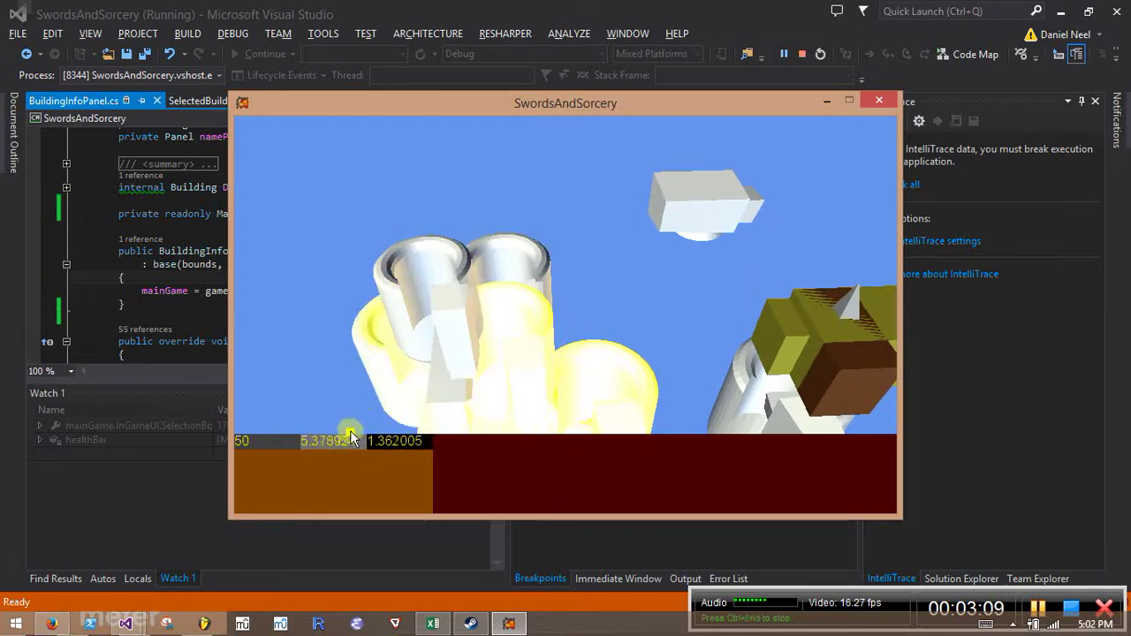